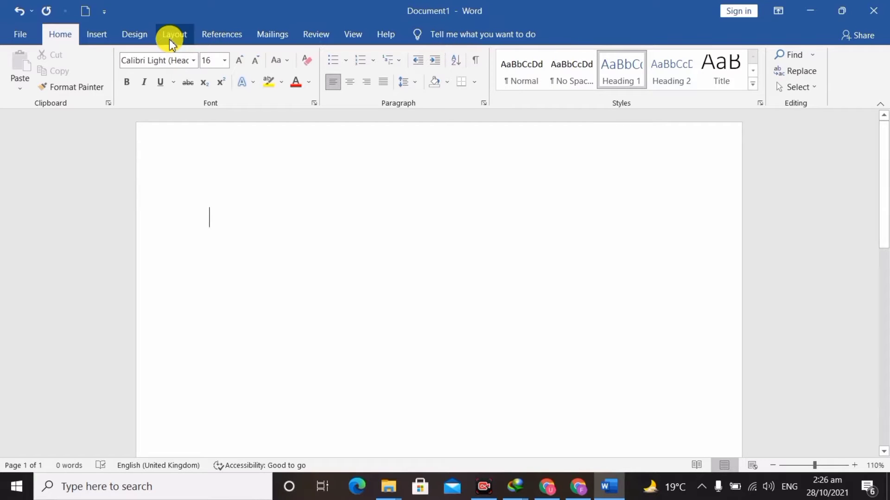
# Browse the Layout and References ribbon tools, then put the caret back in the blank page.
pyautogui.click(182, 36)
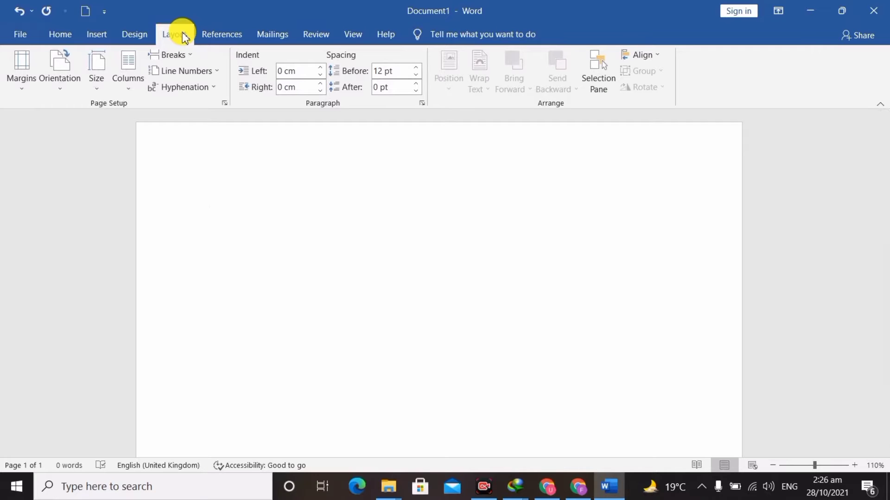
pyautogui.click(221, 36)
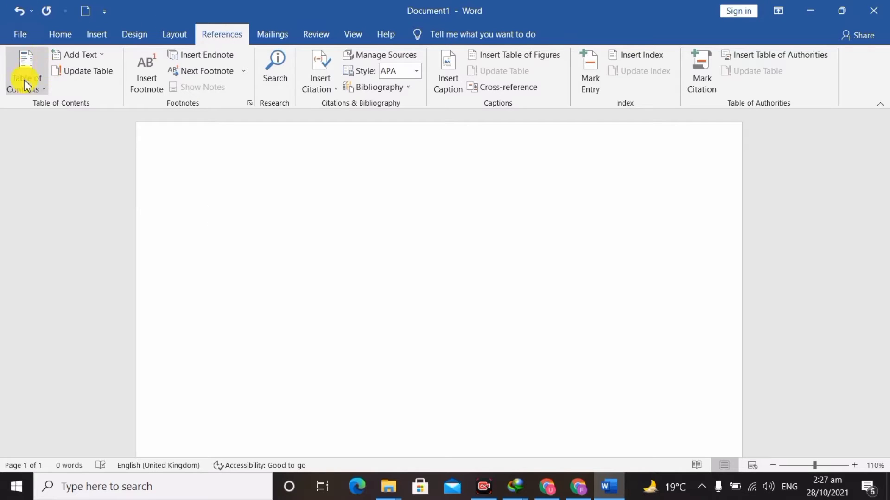
pyautogui.click(139, 183)
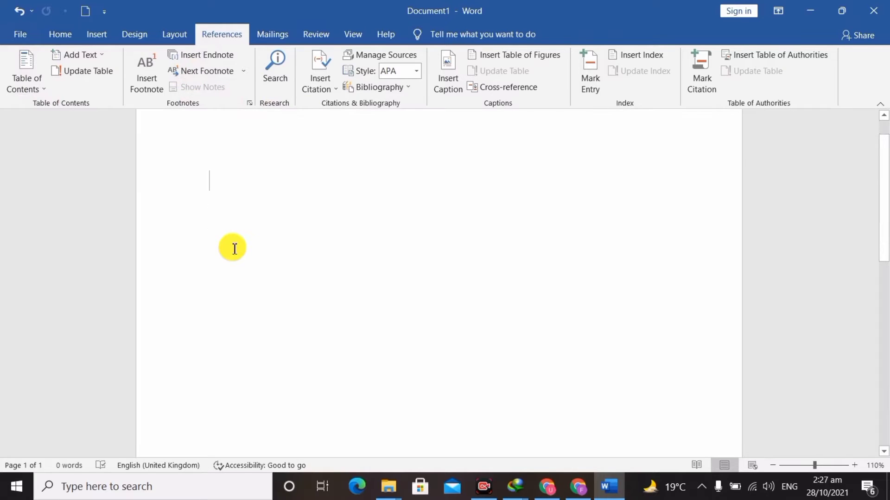
# Insert a Page break from Layout > Breaks and scroll down to the new page 2.
pyautogui.click(172, 37)
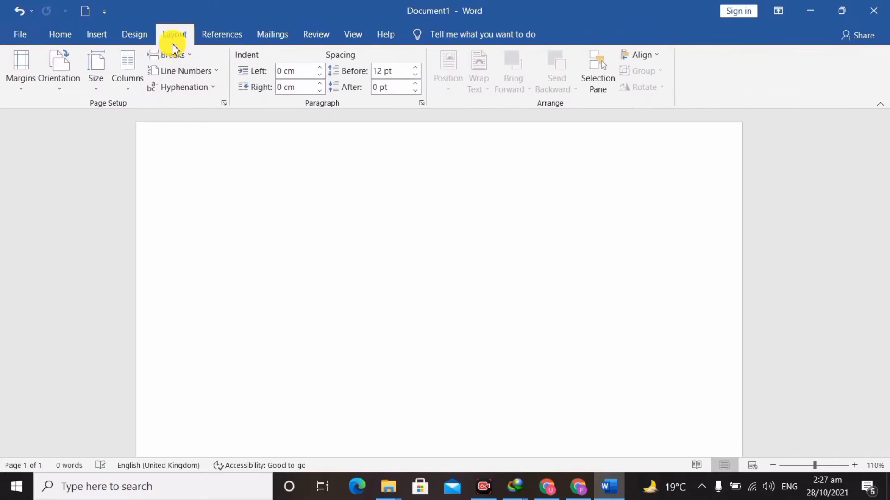
pyautogui.click(174, 55)
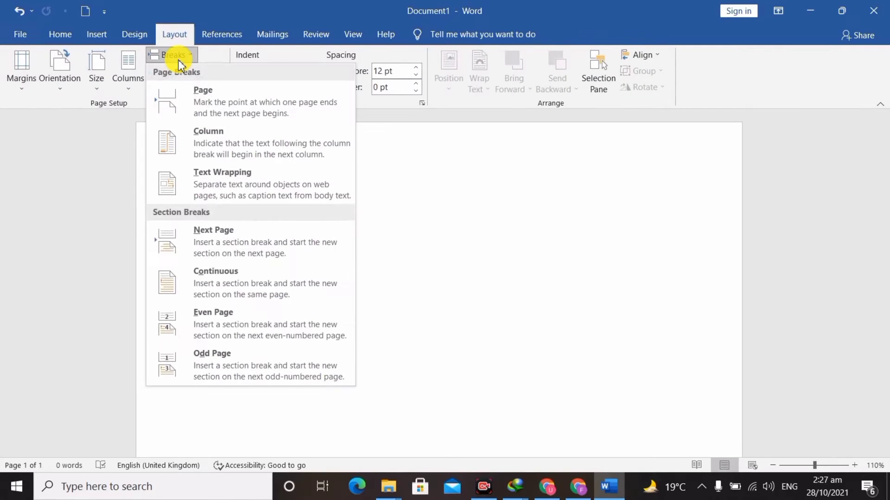
pyautogui.click(209, 108)
pyautogui.scroll(-5, 312, 329)
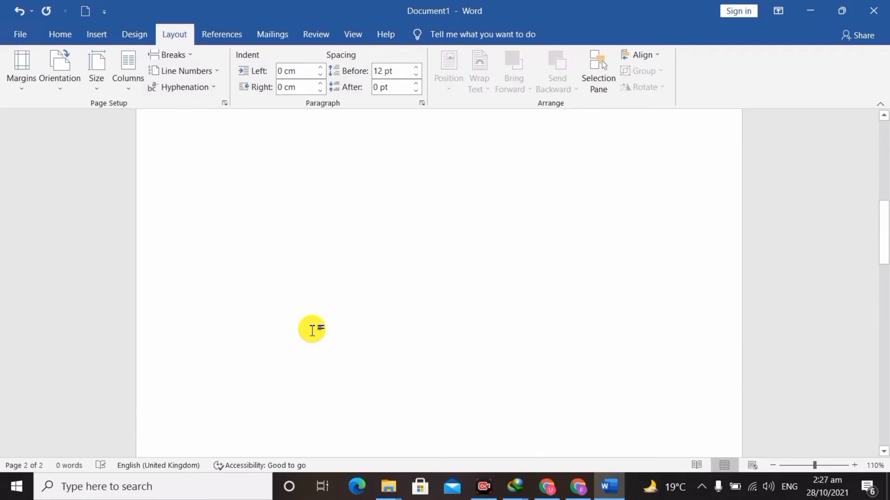
pyautogui.scroll(5, 311, 329)
pyautogui.scroll(-5, 312, 329)
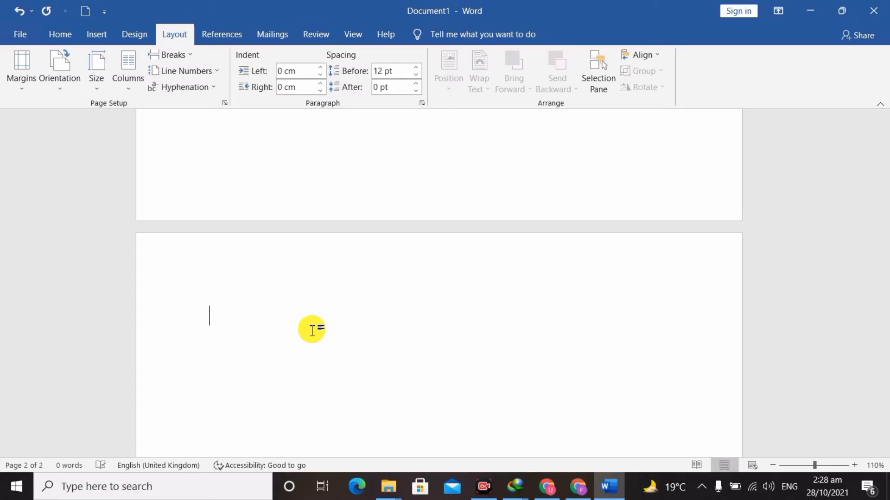
# Type 'Ms Office 2019' followed by lines Ms Word, Ms Excel and Ms Powerpoint.
pyautogui.write('M')
pyautogui.write('sO')
pyautogui.write('f')
pyautogui.press('BackSpace')
pyautogui.press('BackSpace')
pyautogui.write('Off')
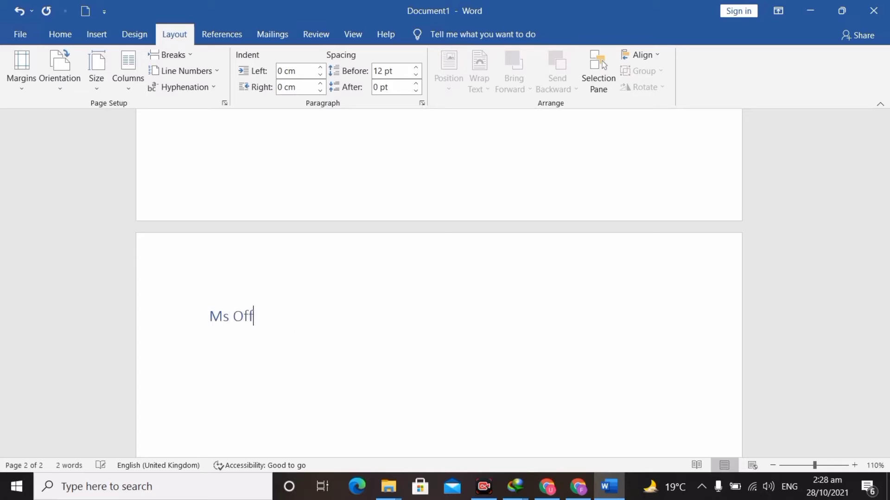
pyautogui.write('cie')
pyautogui.press('BackSpace')
pyautogui.press('BackSpace')
pyautogui.press('BackSpace')
pyautogui.write('ice')
pyautogui.write(' 2019')
pyautogui.press('Return')
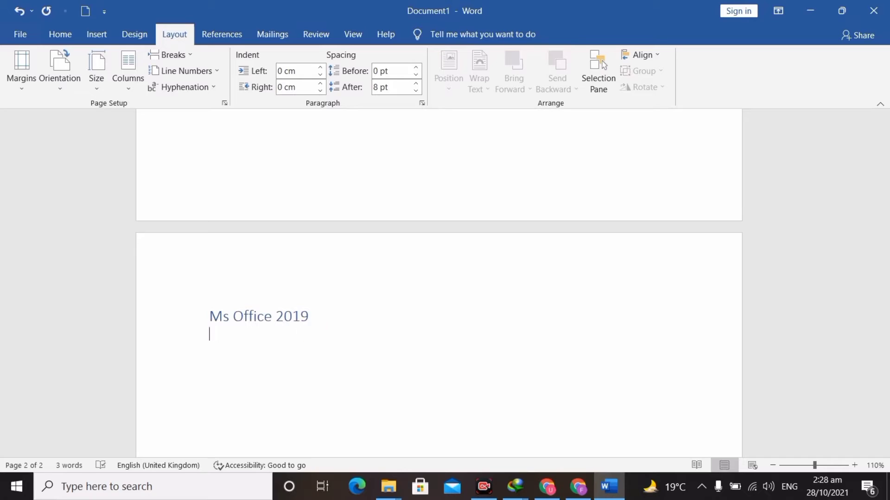
pyautogui.write('Ms')
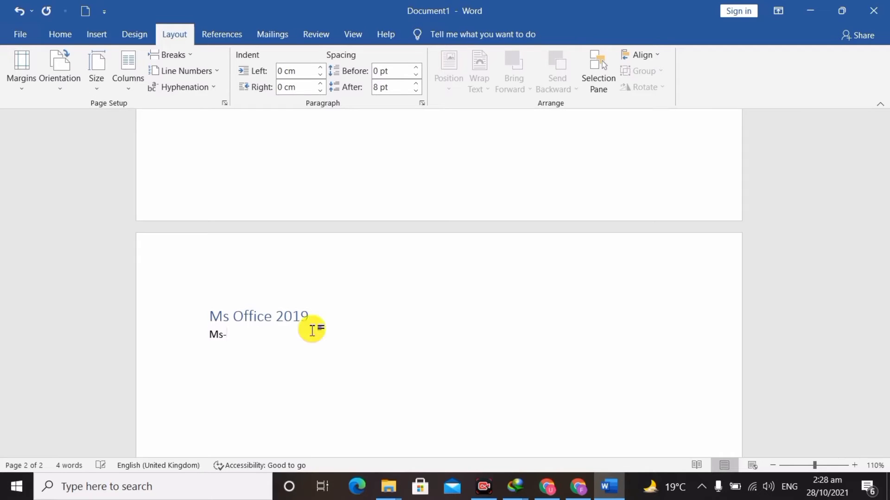
pyautogui.write(' Word')
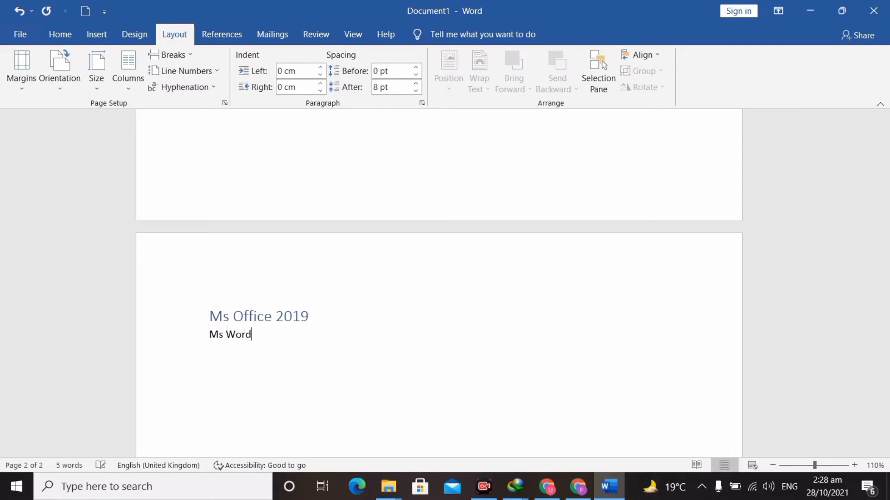
pyautogui.press('Return')
pyautogui.write('Ms')
pyautogui.write('Ec')
pyautogui.write('xcel')
pyautogui.press('Return')
pyautogui.write('Ms P')
pyautogui.write('ow')
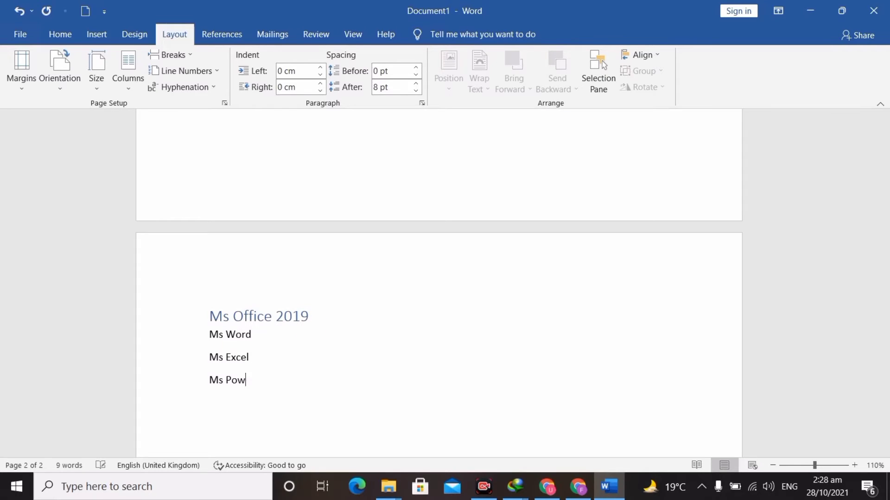
pyautogui.write('erpoint')
# Apply the Heading 1 style to the 'Ms Office 2019' title line.
pyautogui.click(208, 316)
pyautogui.moveTo(263, 320); pyautogui.dragTo(323, 315)
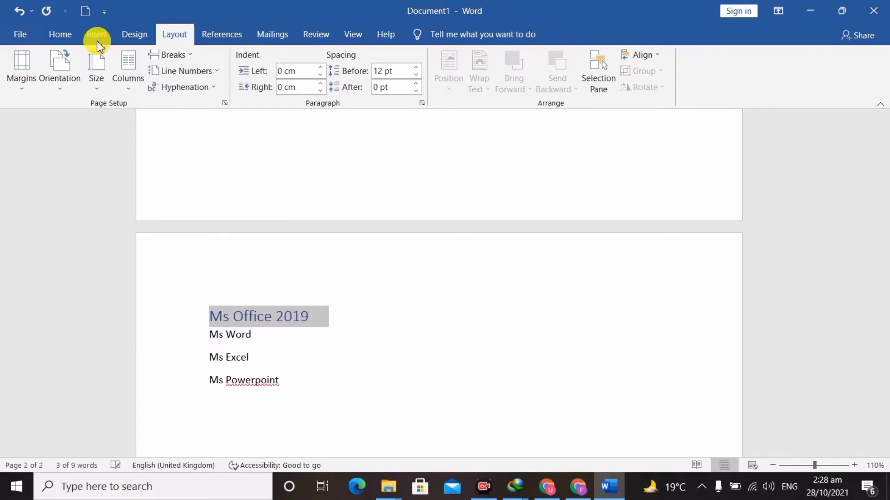
pyautogui.click(73, 36)
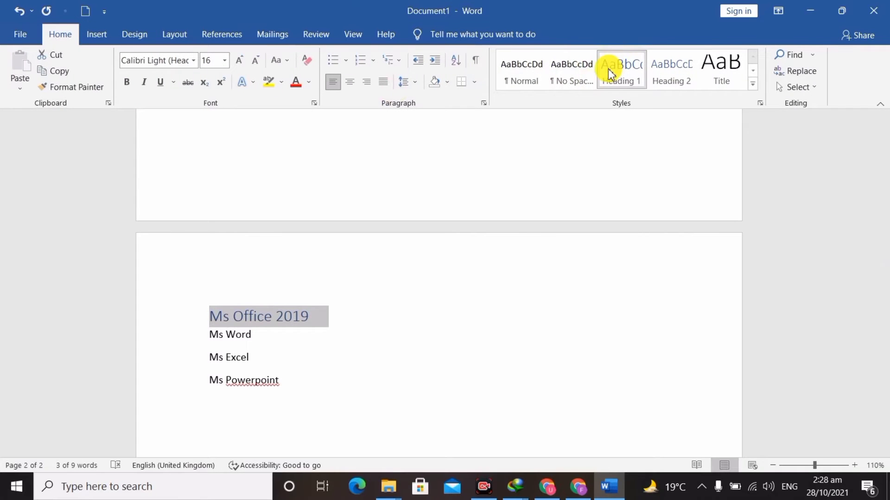
pyautogui.click(625, 78)
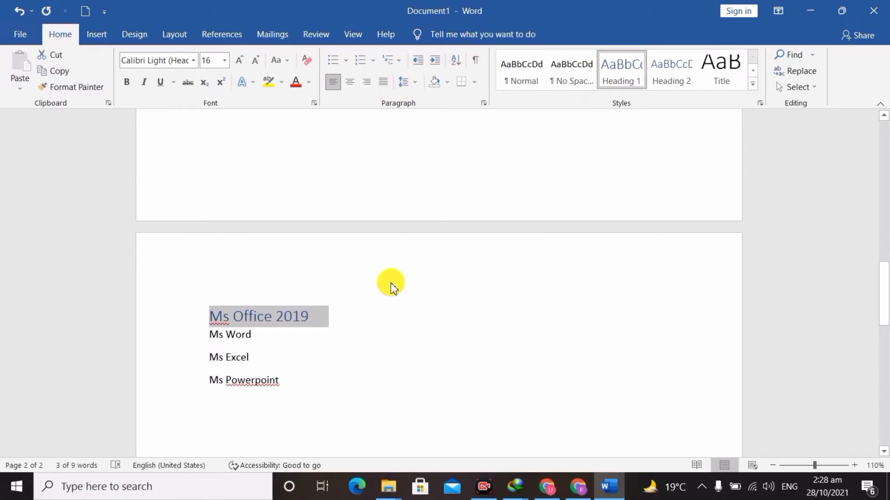
pyautogui.click(334, 320)
pyautogui.scroll(-2, 600, 378)
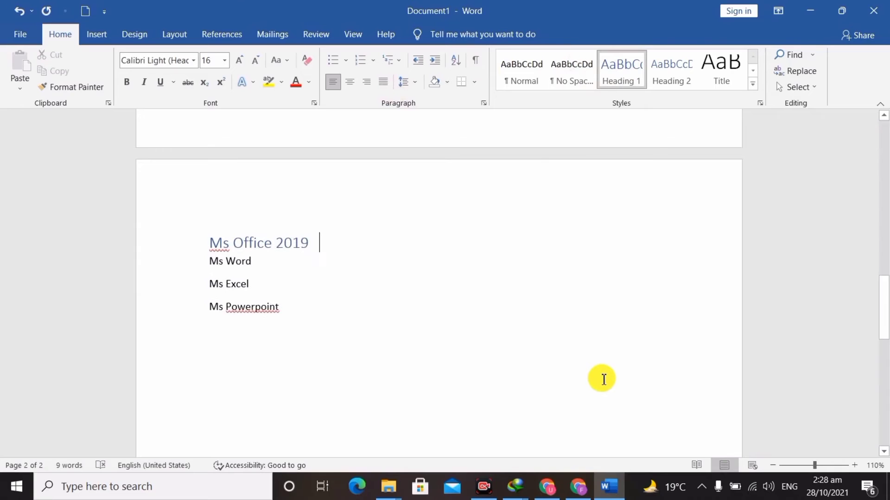
pyautogui.click(601, 379)
# Insert a Page break from Layout > Breaks to start page 3.
pyautogui.click(173, 35)
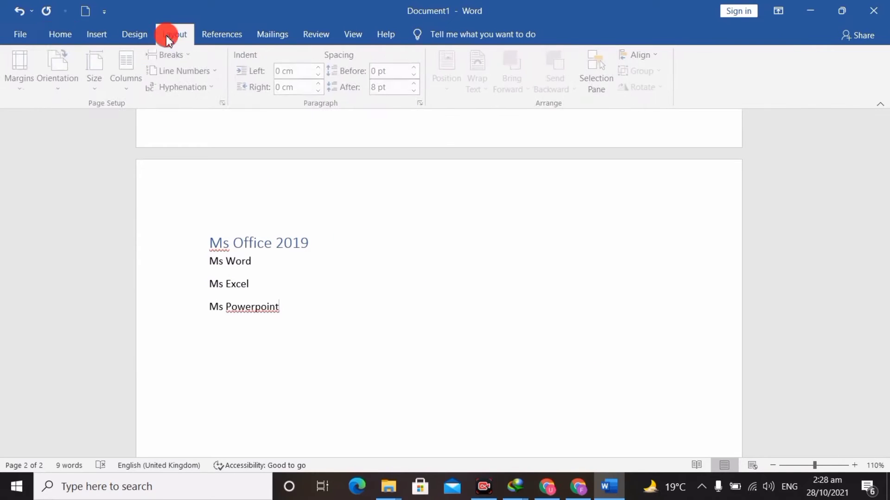
pyautogui.click(193, 58)
pyautogui.click(198, 92)
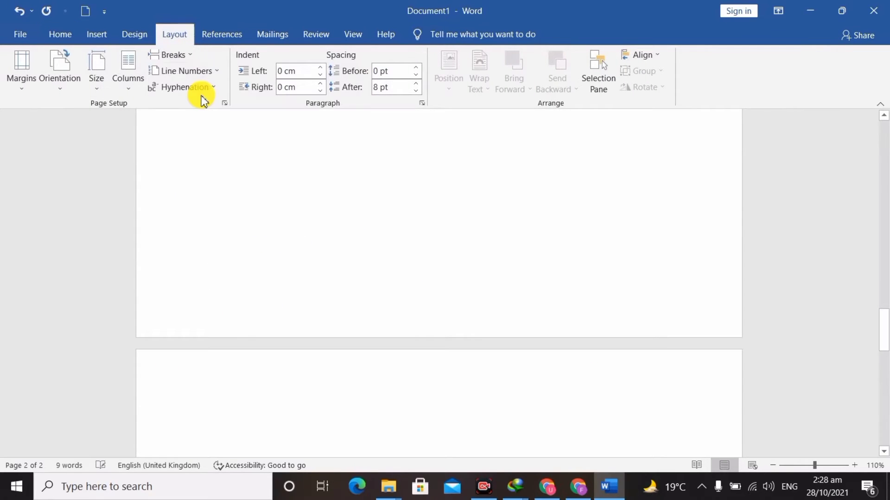
pyautogui.scroll(-2, 292, 318)
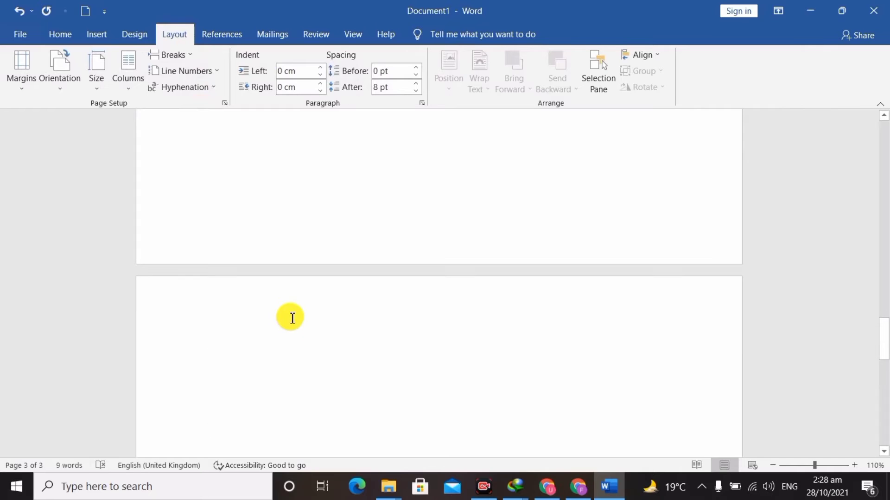
# Type Graphics, Corel Draw 2021, Illustrator and Photoshop on separate lines.
pyautogui.write('Gra')
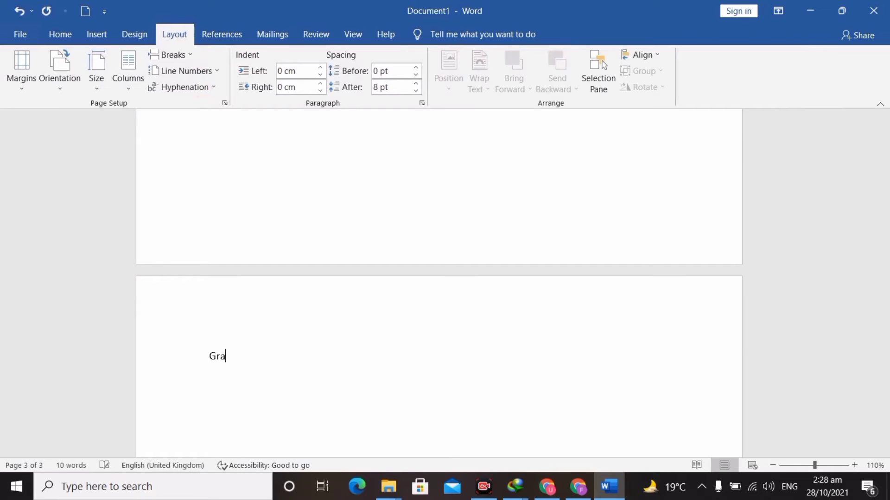
pyautogui.write('phic')
pyautogui.write('s')
pyautogui.press('Return')
pyautogui.write('Corel ')
pyautogui.write('Draw ')
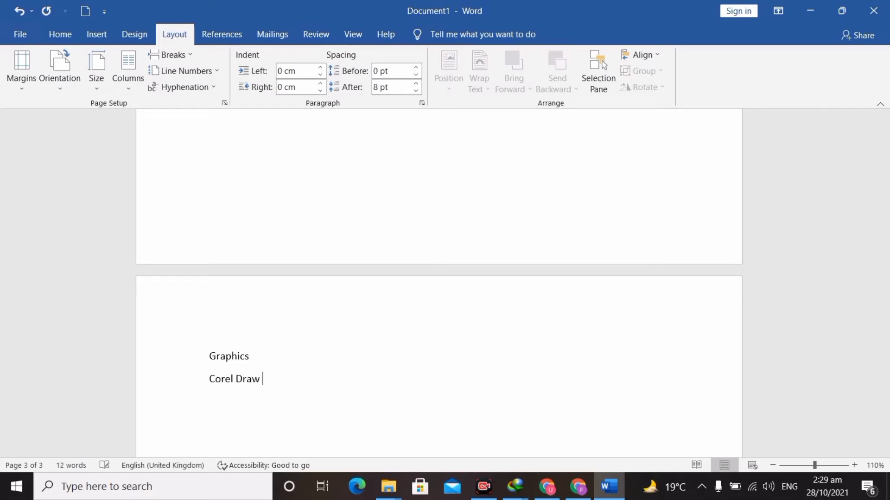
pyautogui.write('2021')
pyautogui.press('Return')
pyautogui.write('Illustrato')
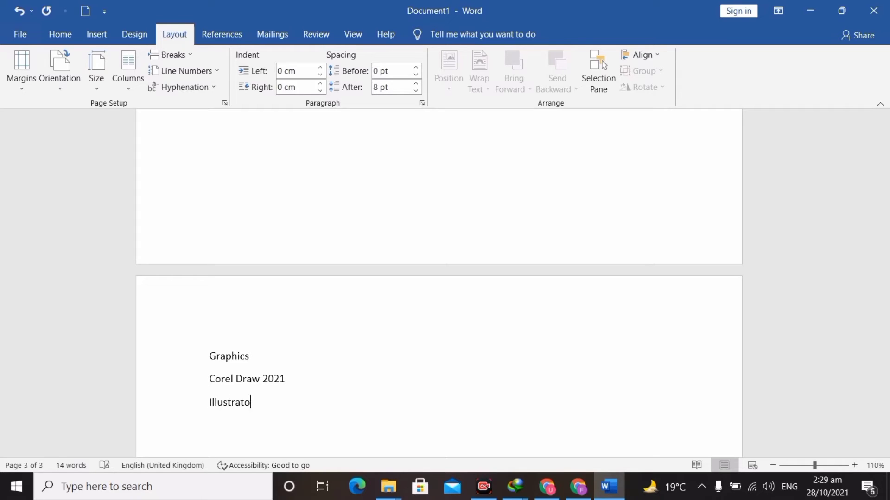
pyautogui.write('r')
pyautogui.press('Return')
pyautogui.write('P')
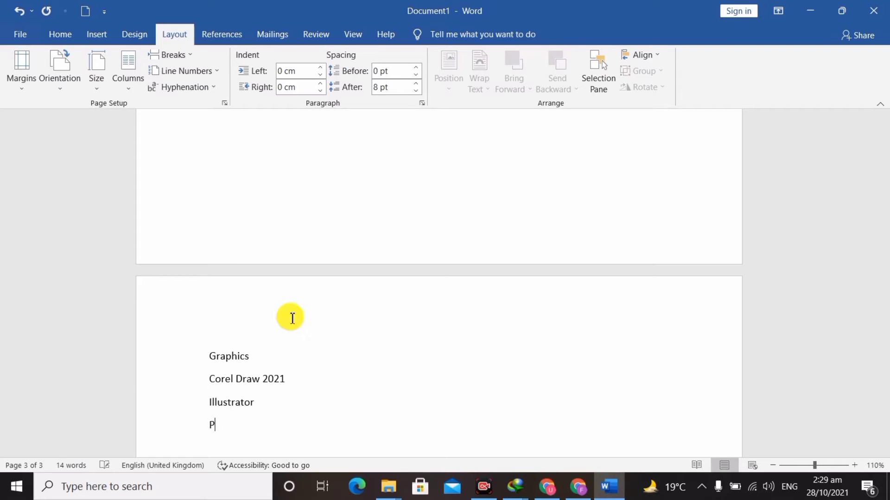
pyautogui.write('ho')
pyautogui.press('BackSpace')
pyautogui.write('hotot')
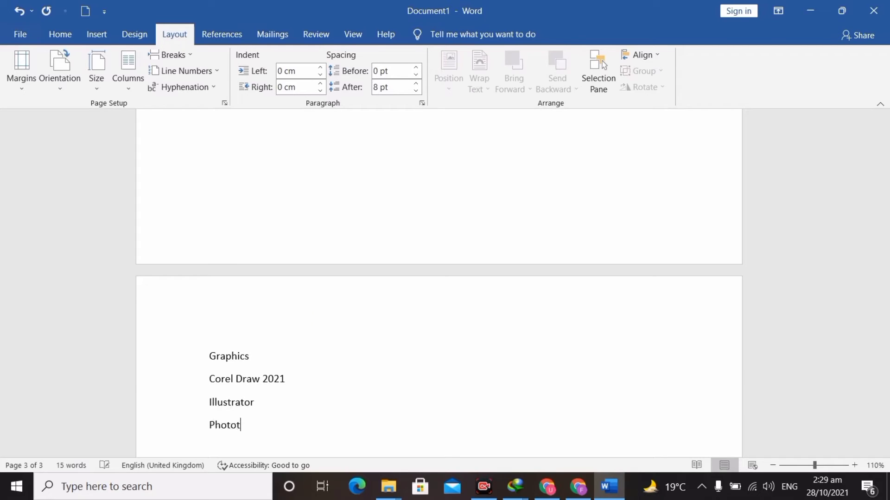
pyautogui.press('BackSpace')
pyautogui.write('shop')
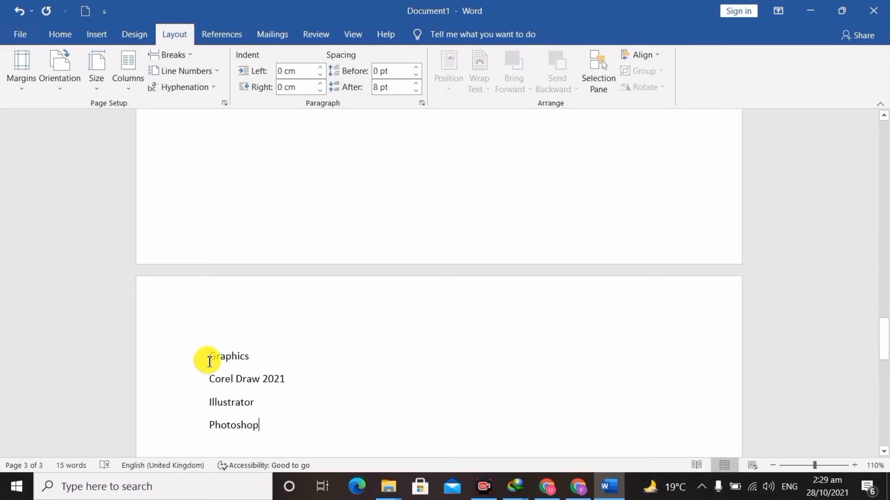
# Select Graphics on page 3 and apply Heading 1 from the Home styles gallery.
pyautogui.moveTo(204, 359); pyautogui.dragTo(257, 360)
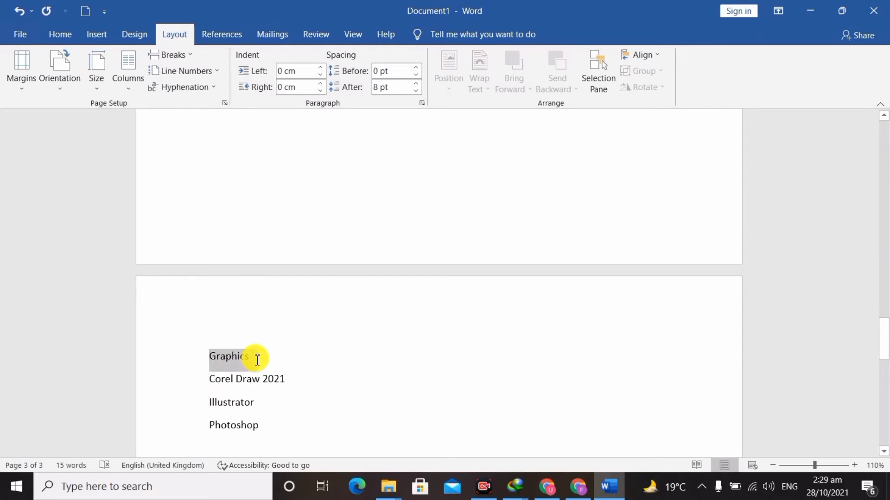
pyautogui.click(68, 36)
pyautogui.click(631, 63)
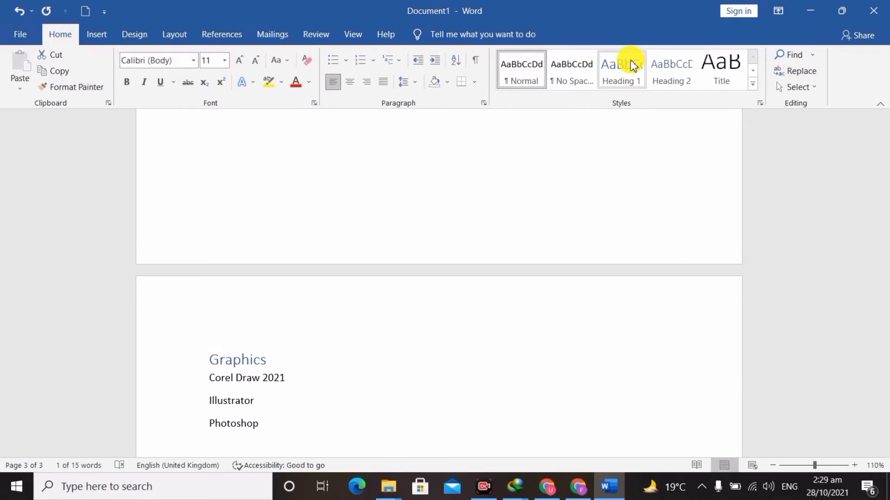
pyautogui.click(632, 65)
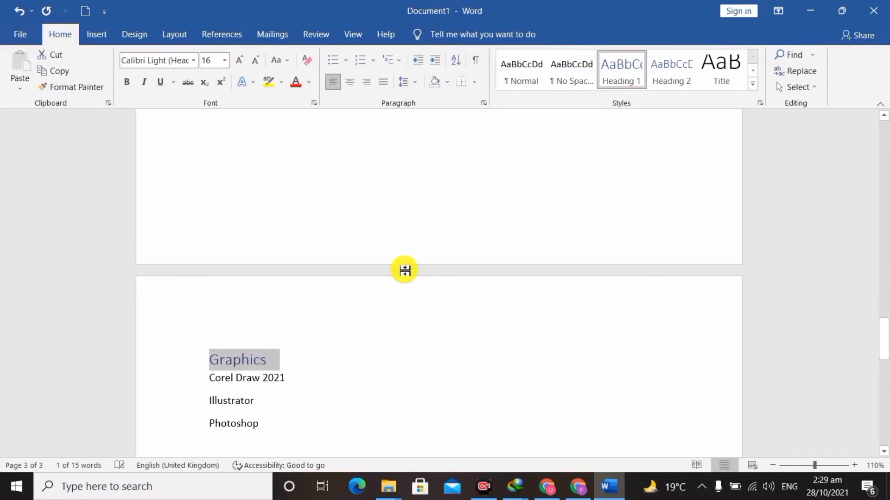
pyautogui.scroll(-1, 403, 269)
pyautogui.scroll(-2, 403, 267)
pyautogui.click(326, 268)
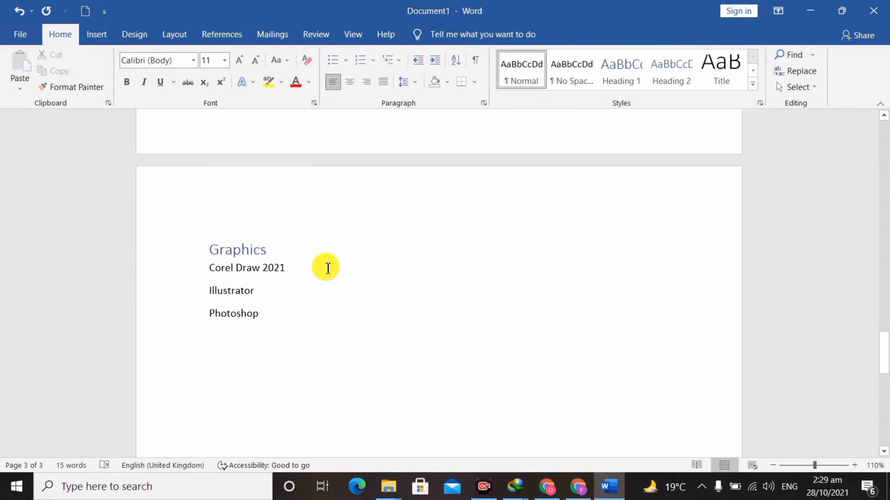
pyautogui.click(312, 252)
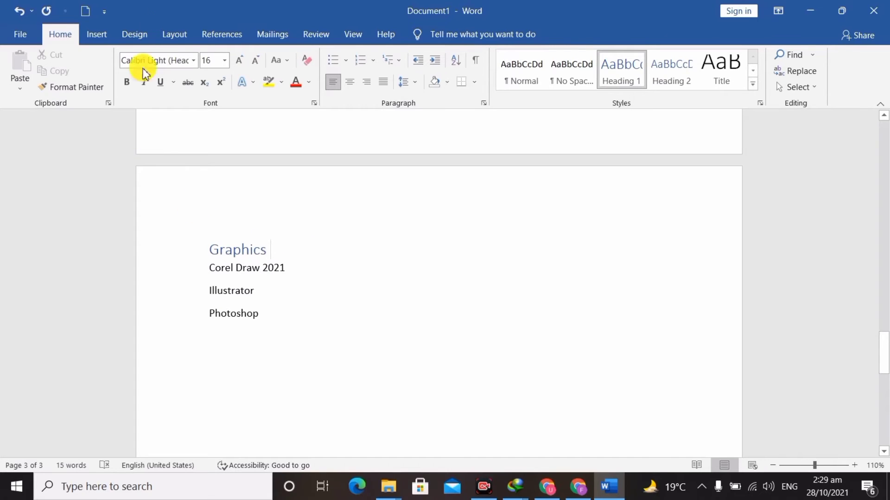
# Insert a Page break from Layout > Breaks to start page 4.
pyautogui.click(174, 34)
pyautogui.click(185, 56)
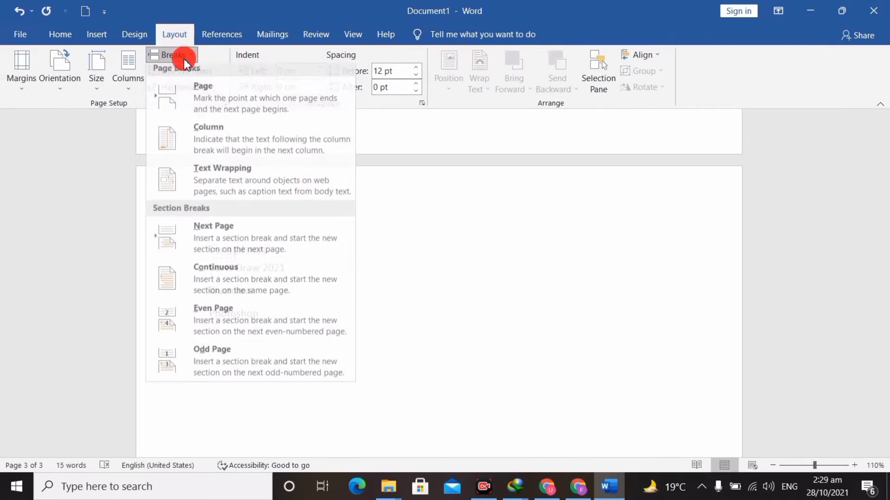
pyautogui.click(198, 116)
pyautogui.hotkey('ctrl', 'Return')
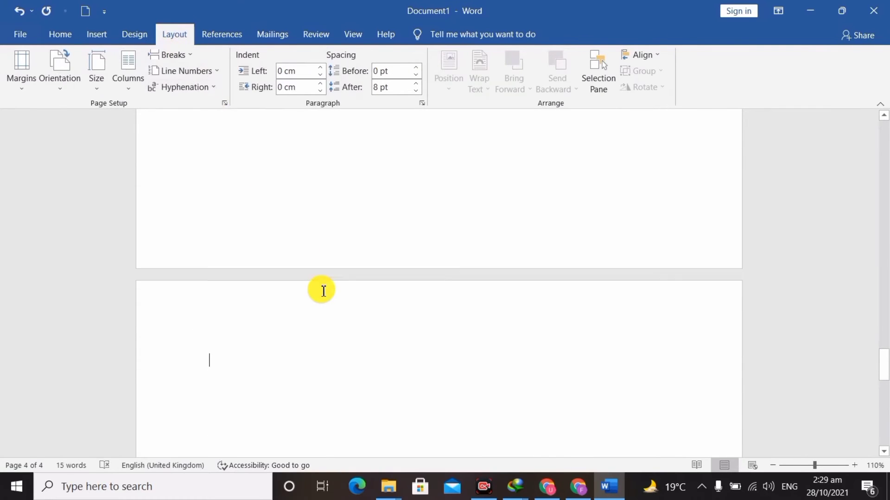
# Type Video Editing, Capcut, Filmora and Adobe Priemere on separate lines.
pyautogui.write('V')
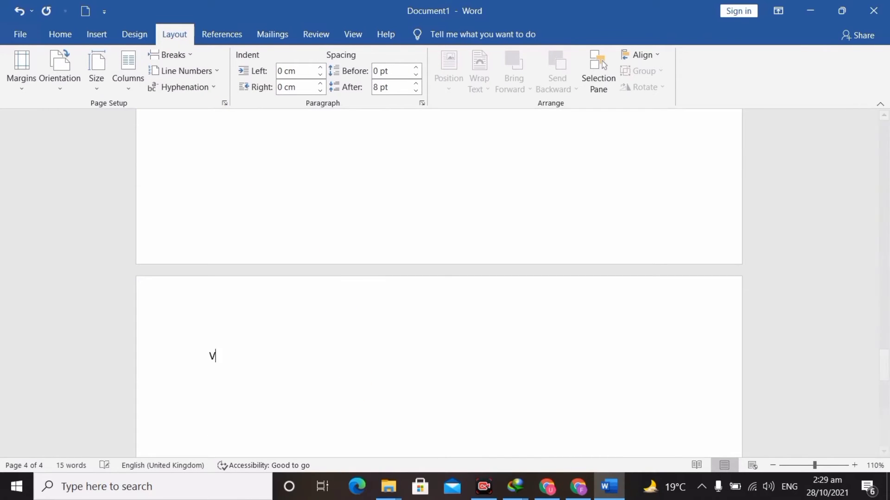
pyautogui.write('ideo Edit')
pyautogui.write('ing ')
pyautogui.write('C')
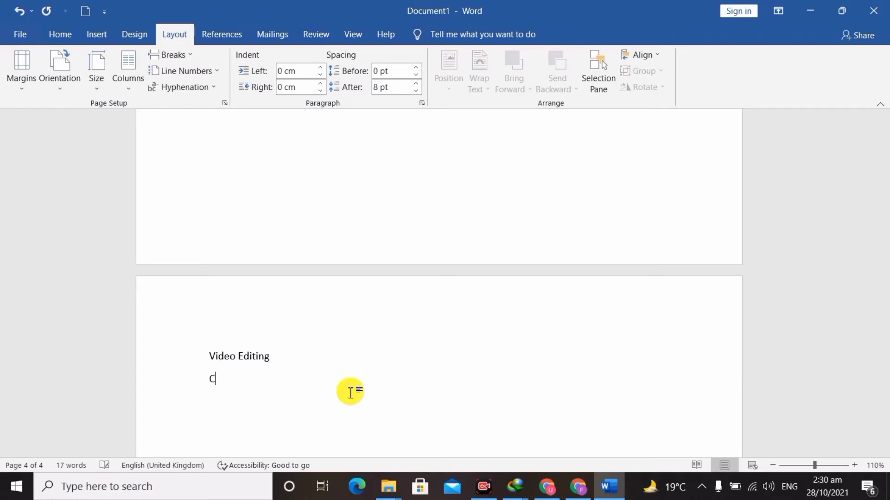
pyautogui.write('apcut')
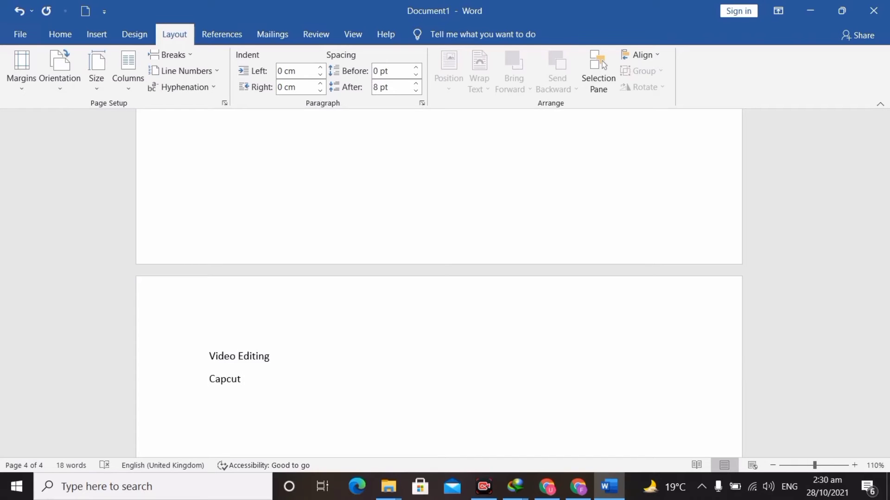
pyautogui.press('Return')
pyautogui.write('F')
pyautogui.write('ilmora')
pyautogui.press('Return')
pyautogui.write('A dobe')
pyautogui.press('BackSpace')
pyautogui.press('BackSpace')
pyautogui.press('BackSpace')
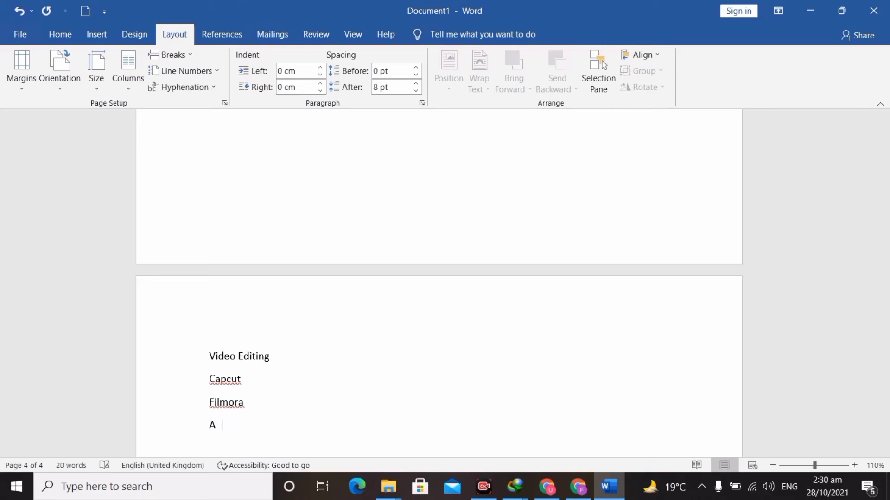
pyautogui.press('BackSpace')
pyautogui.write('dobe')
pyautogui.write(' Priem')
pyautogui.write('ere')
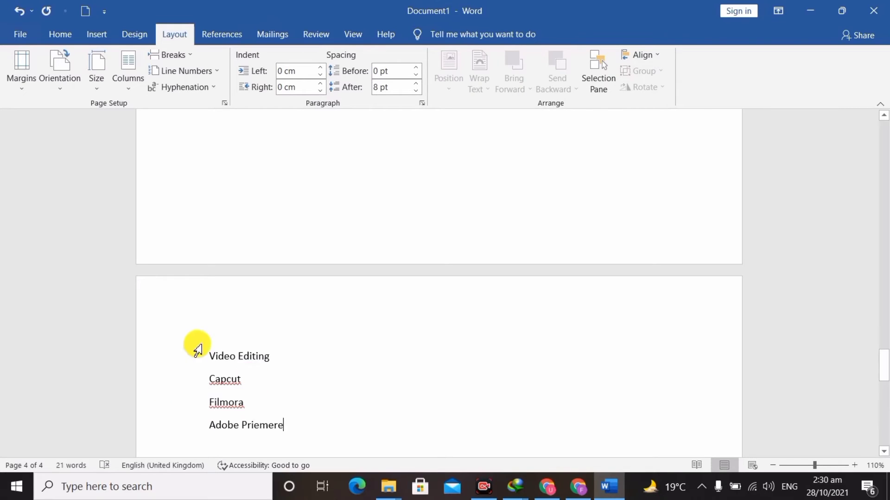
# Apply the Heading 1 style to Video Editing on page 4.
pyautogui.moveTo(209, 356); pyautogui.dragTo(262, 357)
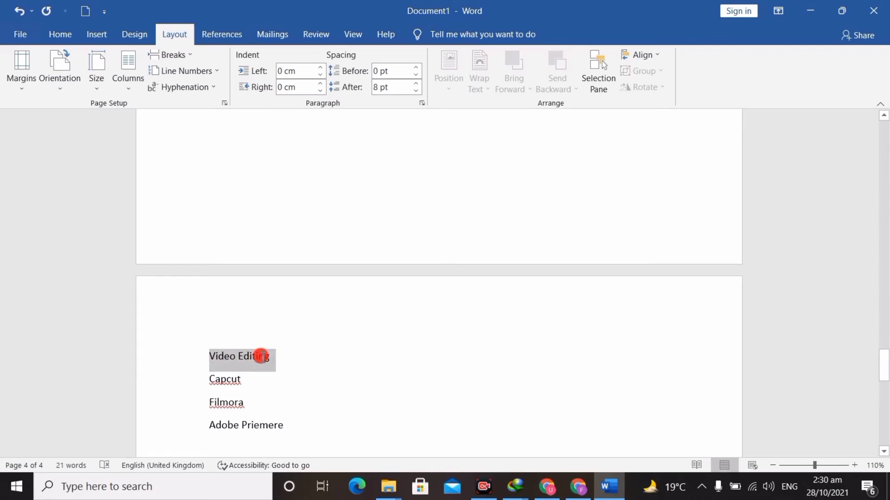
pyautogui.click(64, 35)
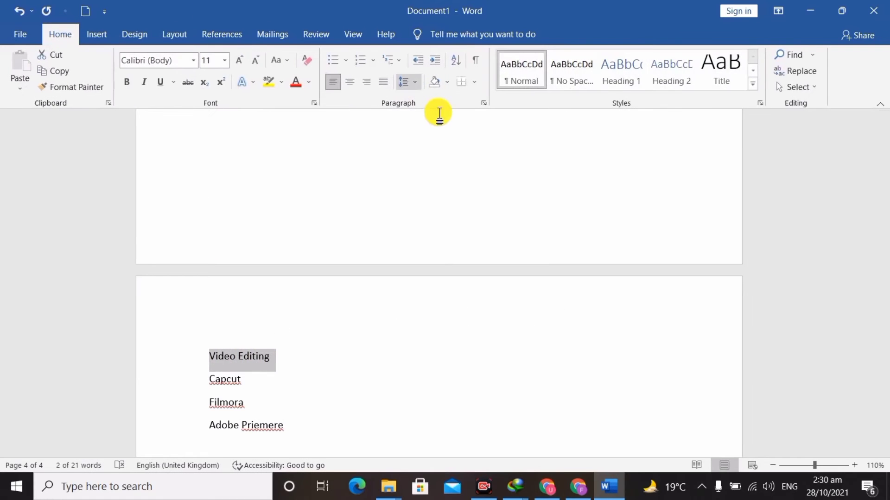
pyautogui.click(614, 84)
pyautogui.click(377, 336)
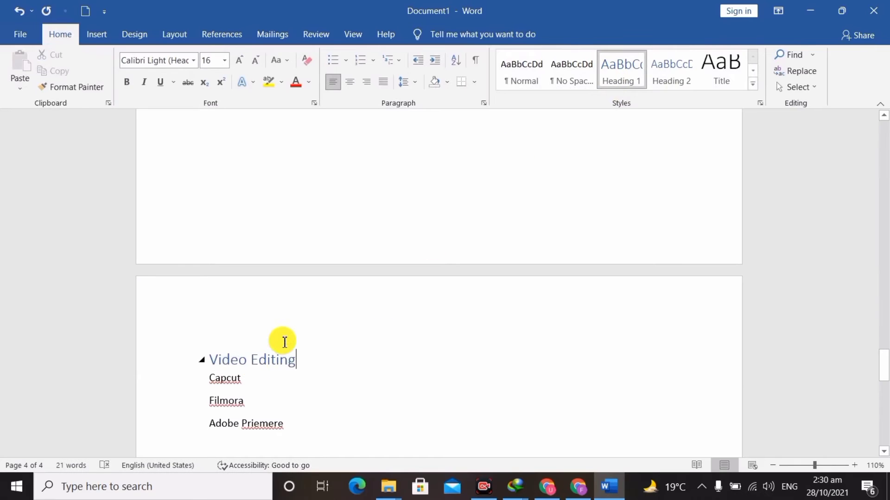
# Scroll back up to the blank first page of the document.
pyautogui.scroll(5, 292, 343)
pyautogui.scroll(5, 294, 344)
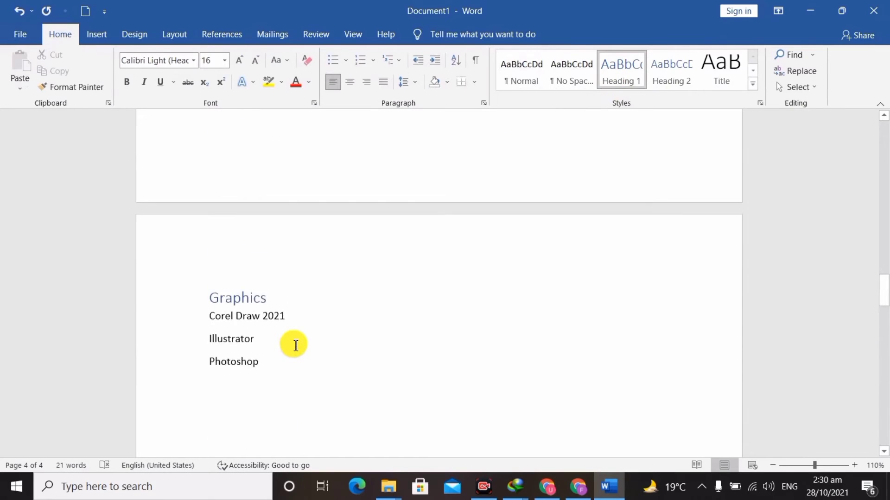
pyautogui.scroll(1, 294, 345)
pyautogui.scroll(4, 294, 345)
pyautogui.scroll(4, 295, 345)
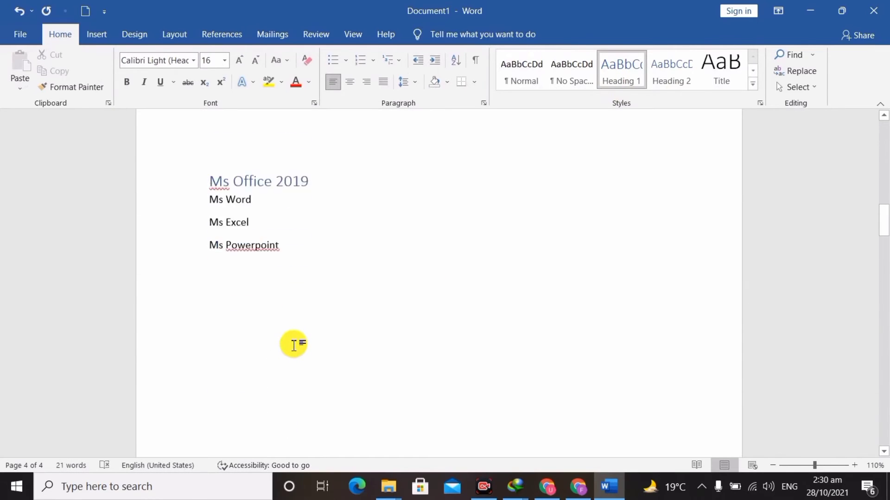
pyautogui.scroll(-2, 294, 345)
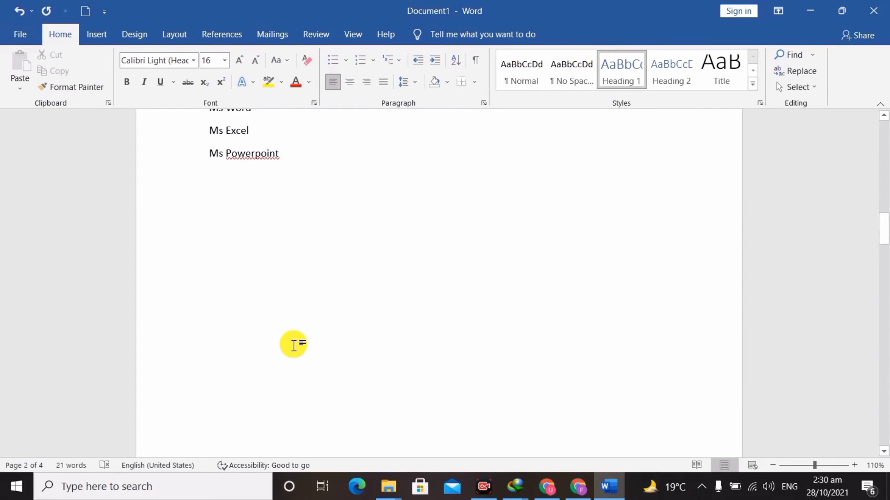
pyautogui.scroll(4, 293, 345)
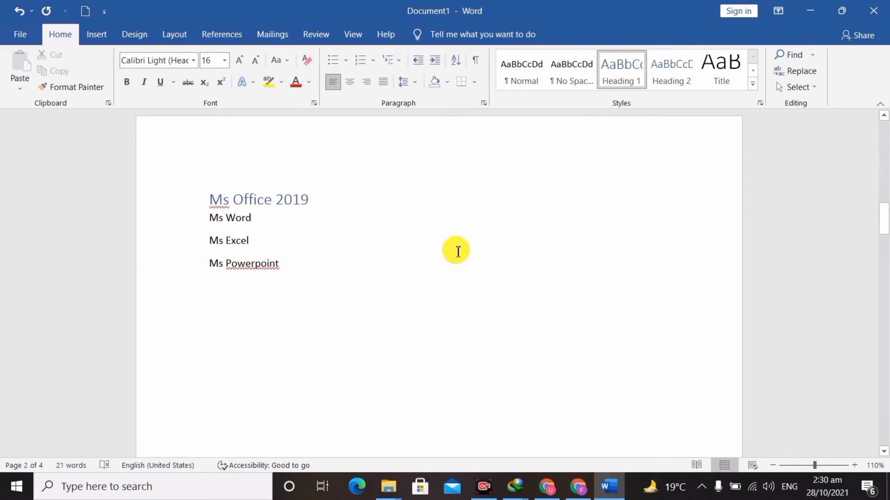
pyautogui.scroll(2, 458, 251)
pyautogui.scroll(1, 458, 252)
pyautogui.scroll(15, 458, 252)
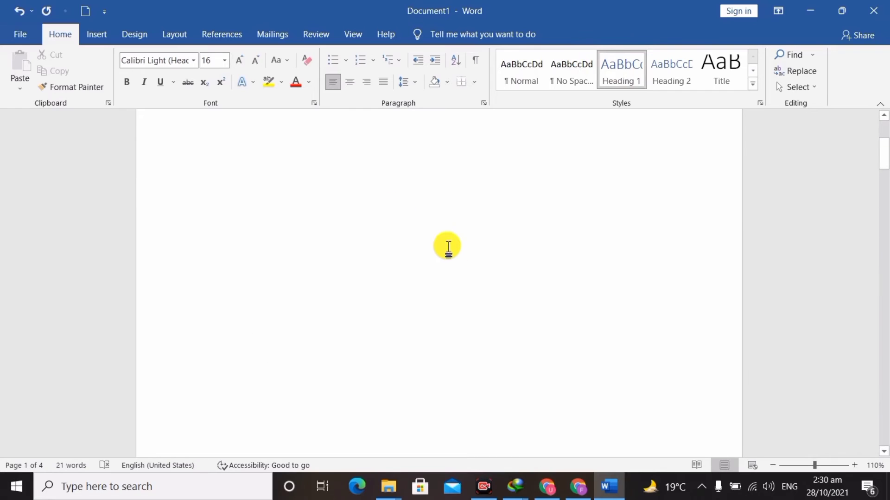
pyautogui.scroll(1, 352, 156)
# Insert an Automatic Table 1 contents on page 1 as a trial, then undo it.
pyautogui.click(384, 188)
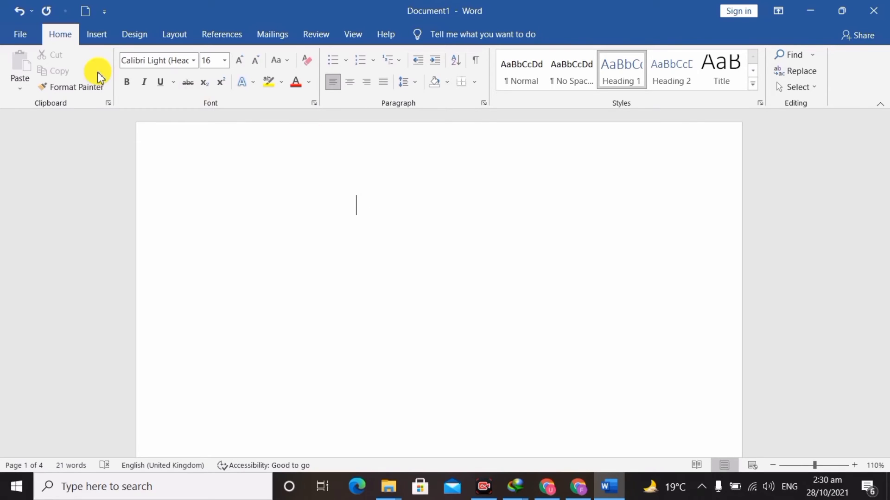
pyautogui.click(223, 37)
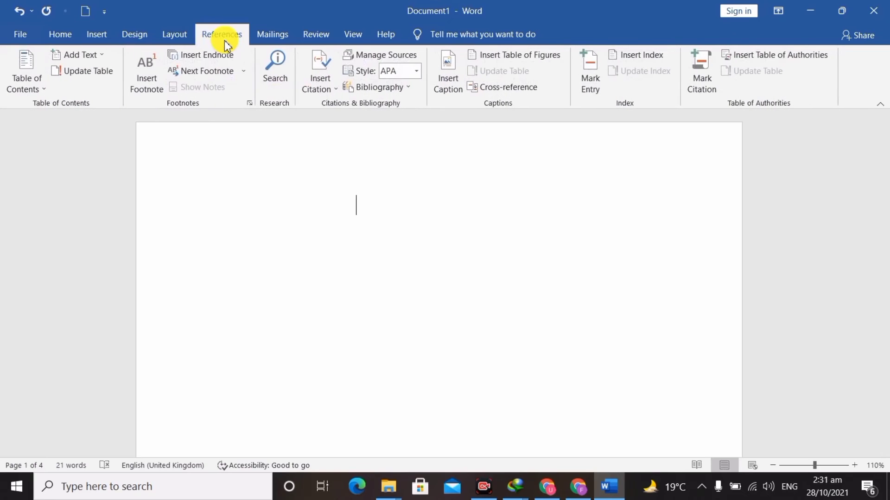
pyautogui.click(30, 89)
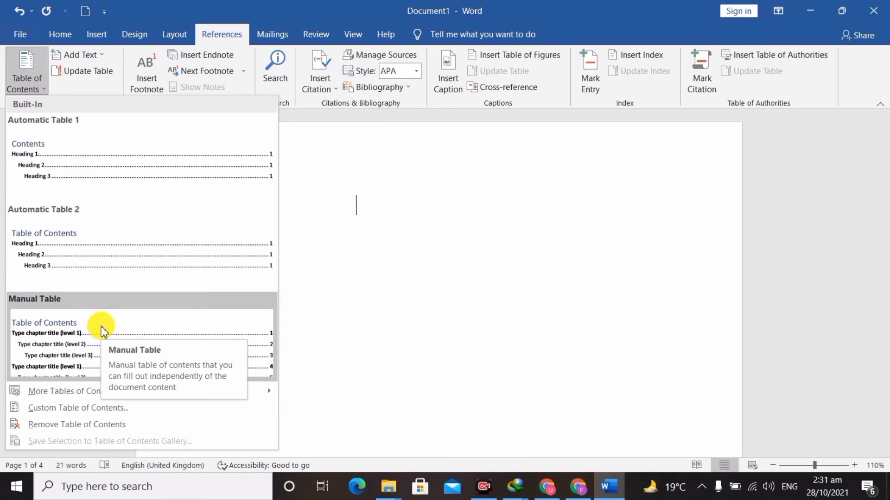
pyautogui.click(150, 174)
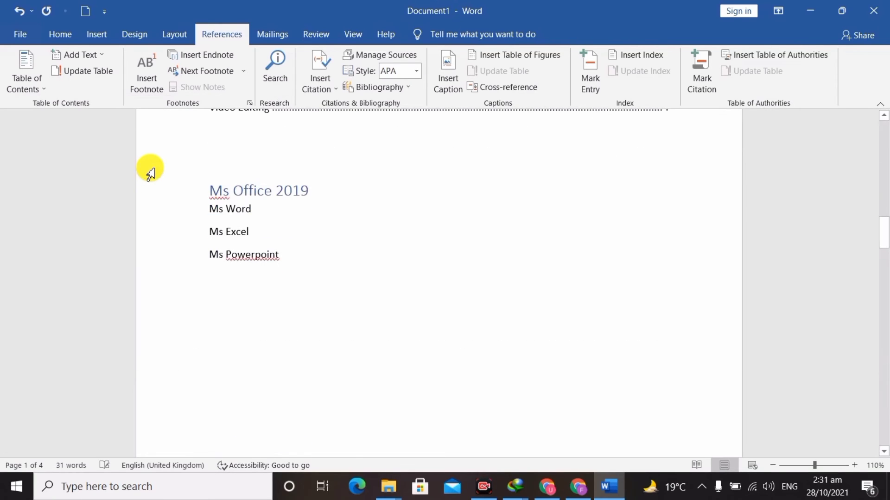
pyautogui.scroll(3, 151, 173)
pyautogui.scroll(3, 150, 174)
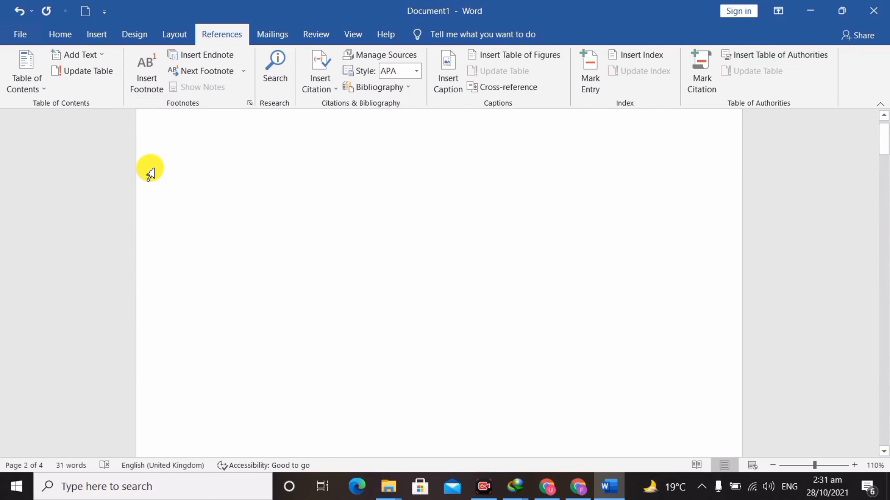
pyautogui.scroll(-3, 150, 173)
pyautogui.scroll(-3, 151, 173)
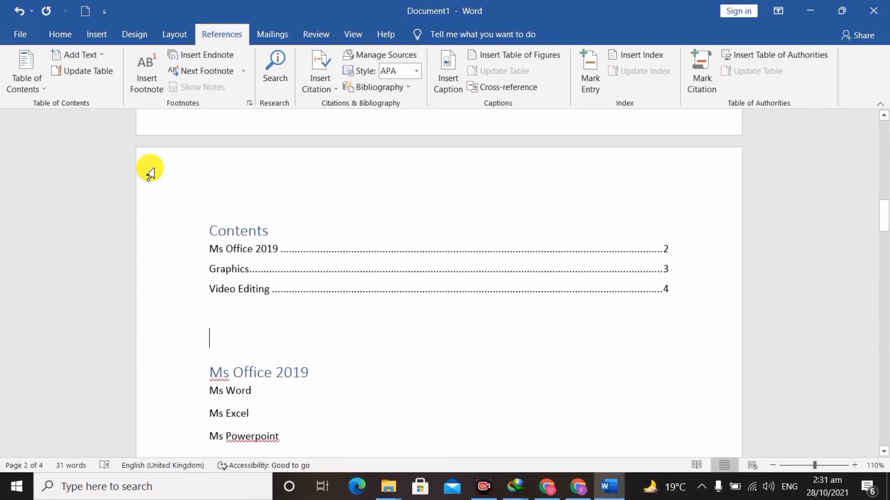
pyautogui.hotkey('ctrl', 'z')
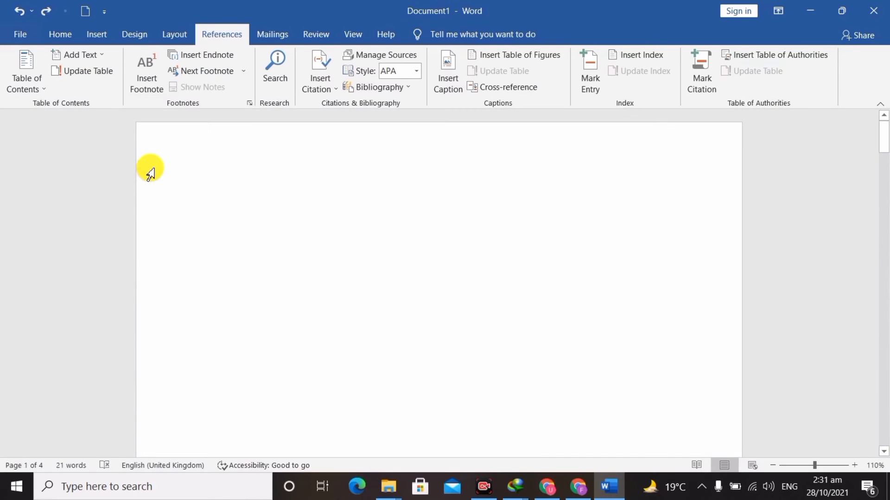
pyautogui.click(264, 221)
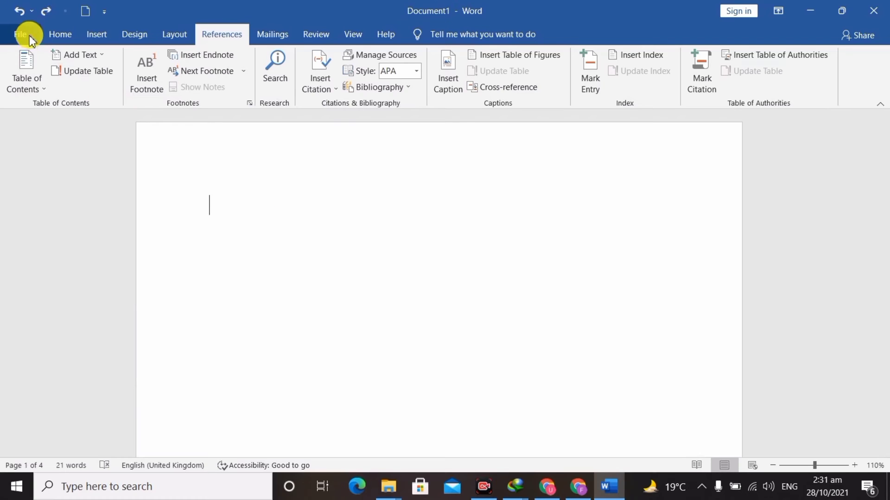
# Insert Automatic Table 1, listing Ms Office 2019, Graphics and Video Editing on pages 2–4.
pyautogui.click(21, 70)
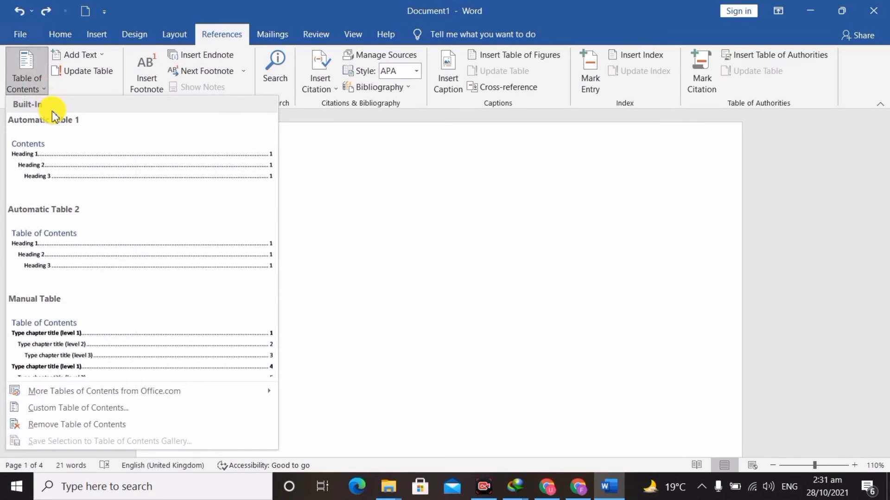
pyautogui.click(68, 158)
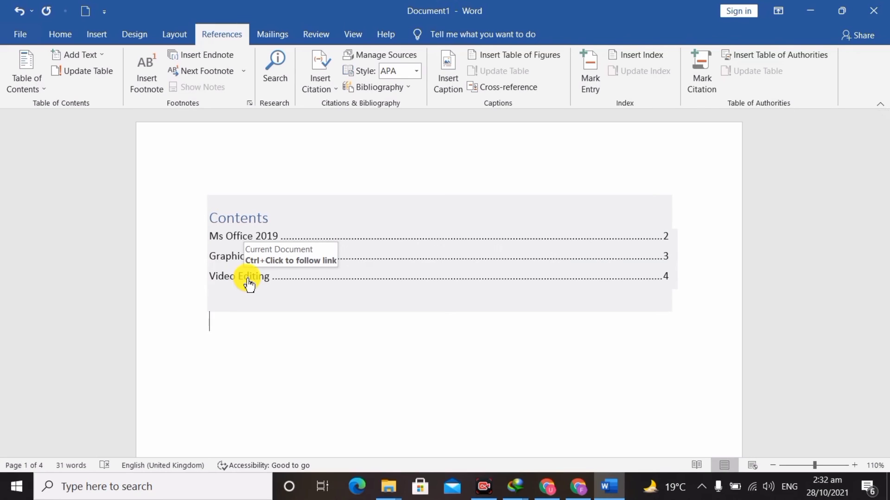
pyautogui.keyDown('ctrl'); pyautogui.click(249, 281); pyautogui.keyUp('ctrl')
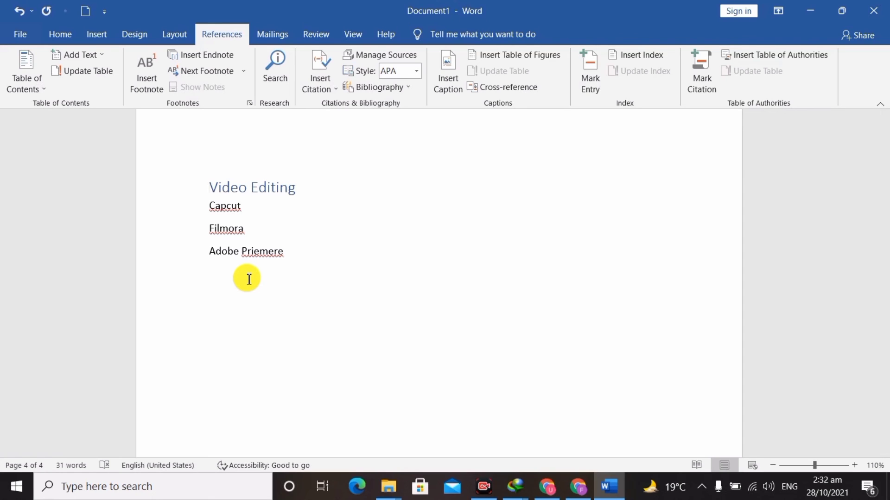
pyautogui.scroll(10, 249, 279)
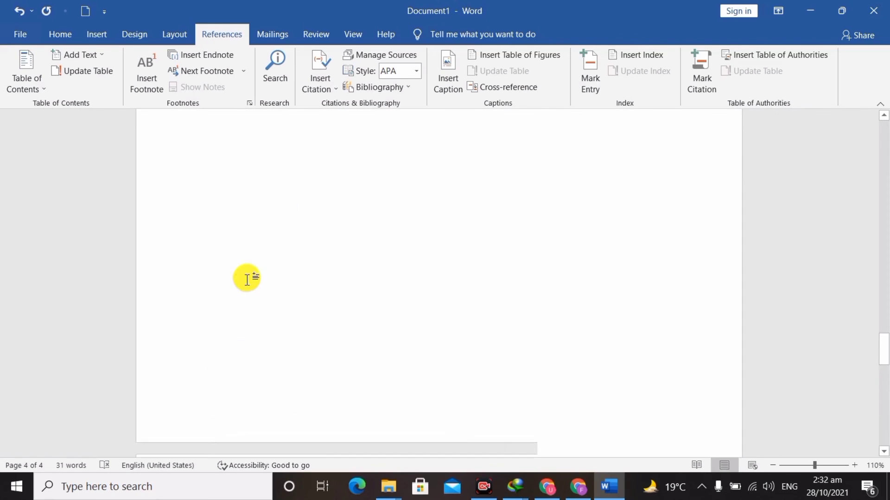
pyautogui.scroll(10, 248, 279)
pyautogui.scroll(5, 248, 279)
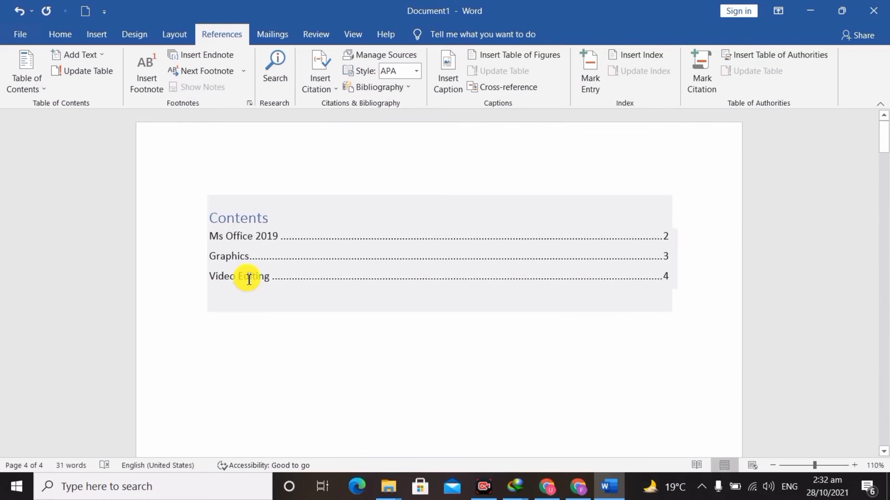